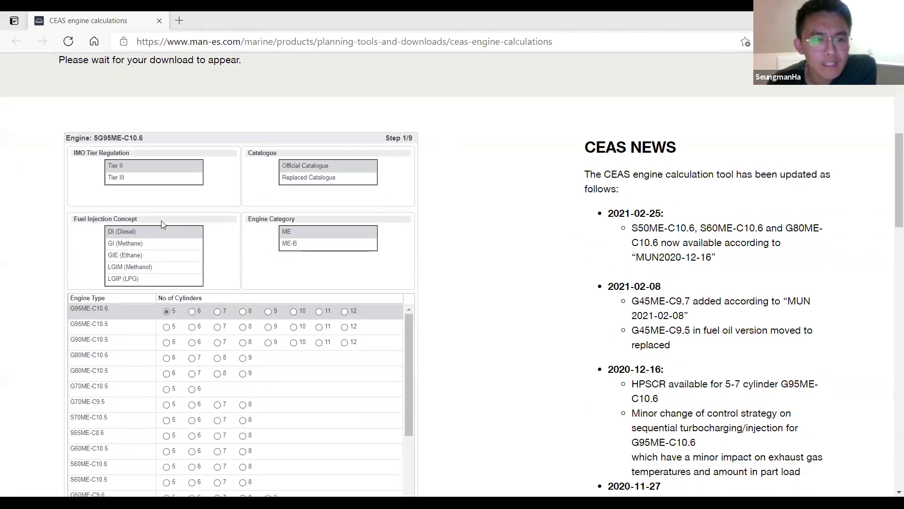
Choose the GI (Methane) fuel injection concept and the 6-cylinder G50ME-C9.6 engine, and continue to the next page.
scroll(157, 261, down, 2)
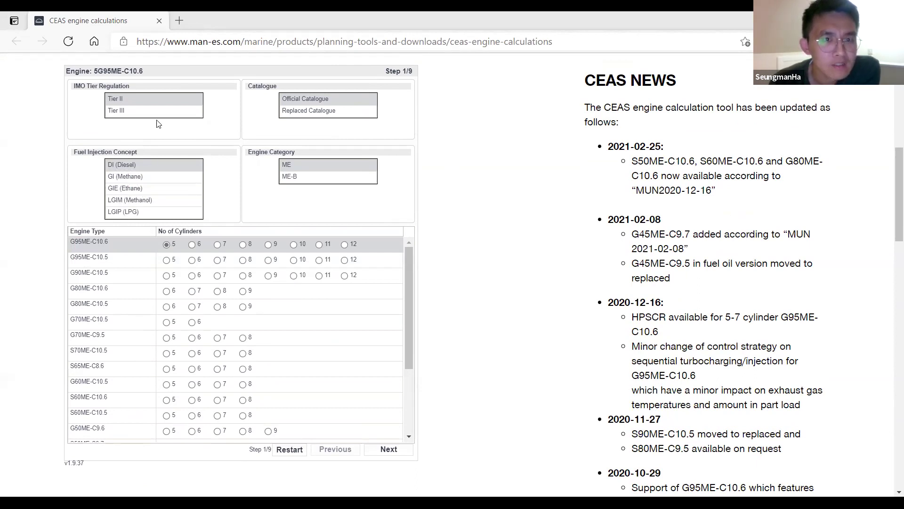
click(121, 178)
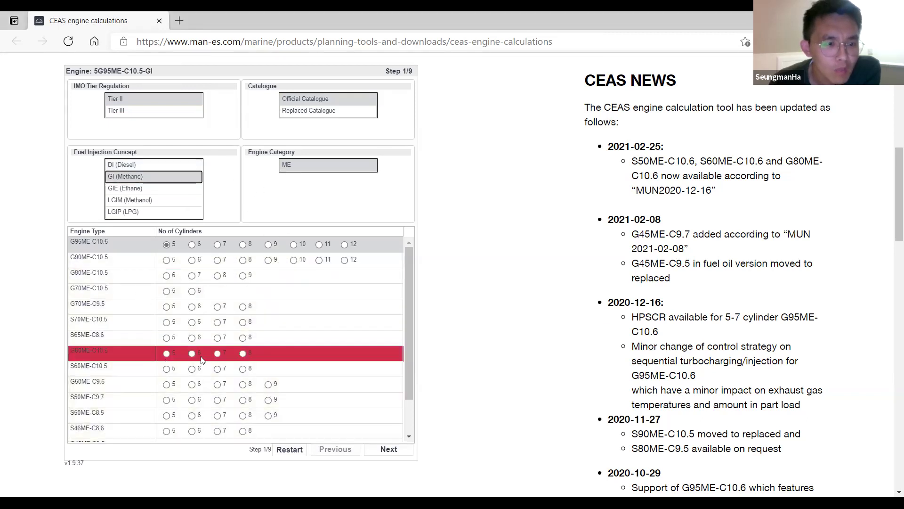
click(193, 385)
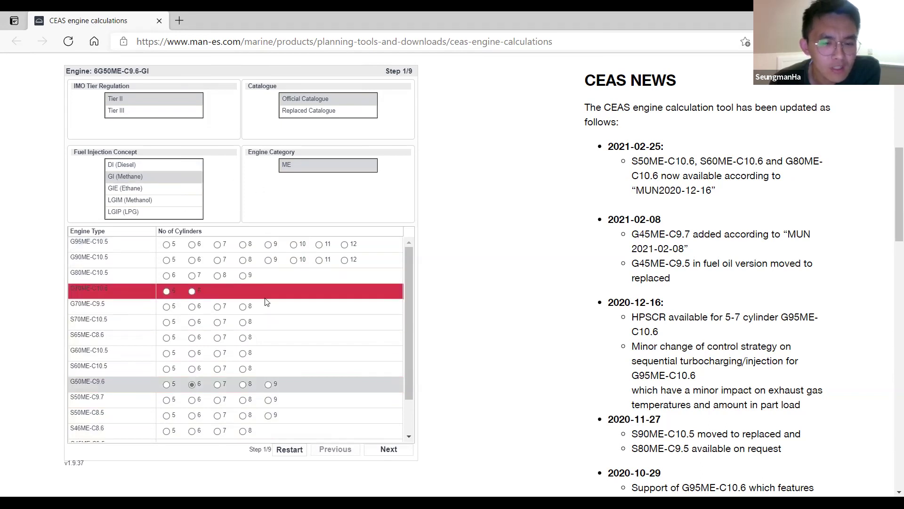
scroll(310, 340, down, 1)
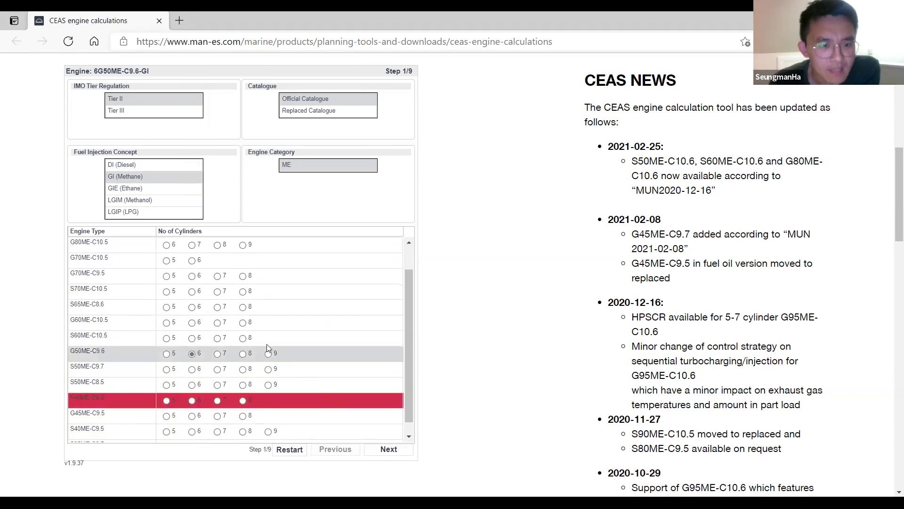
click(386, 450)
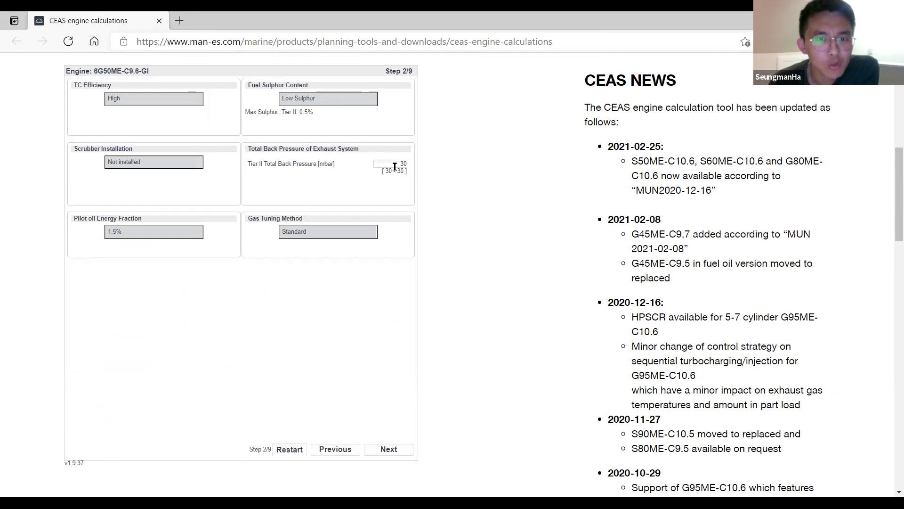
Accept the default TC efficiency and sulphur options, set SMCR speed to 90 rpm and NCR to 90 %, and continue.
click(383, 449)
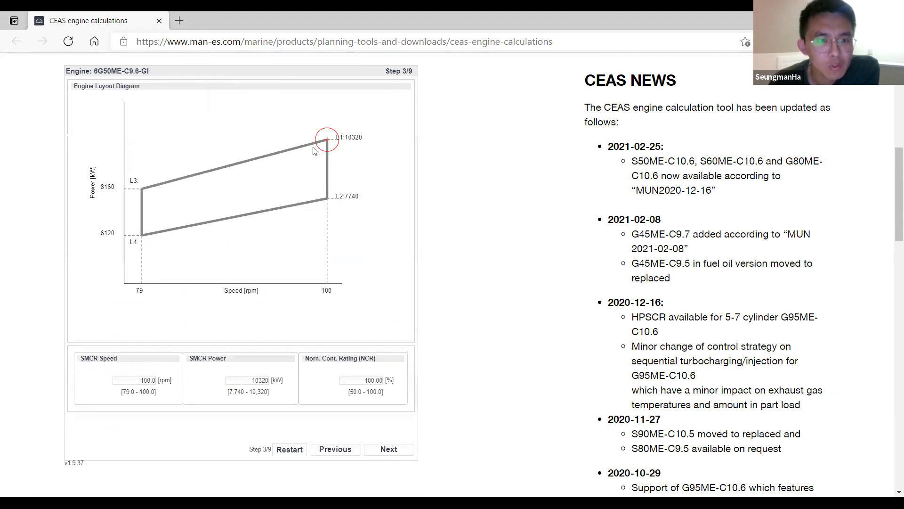
click(139, 382)
text(90)
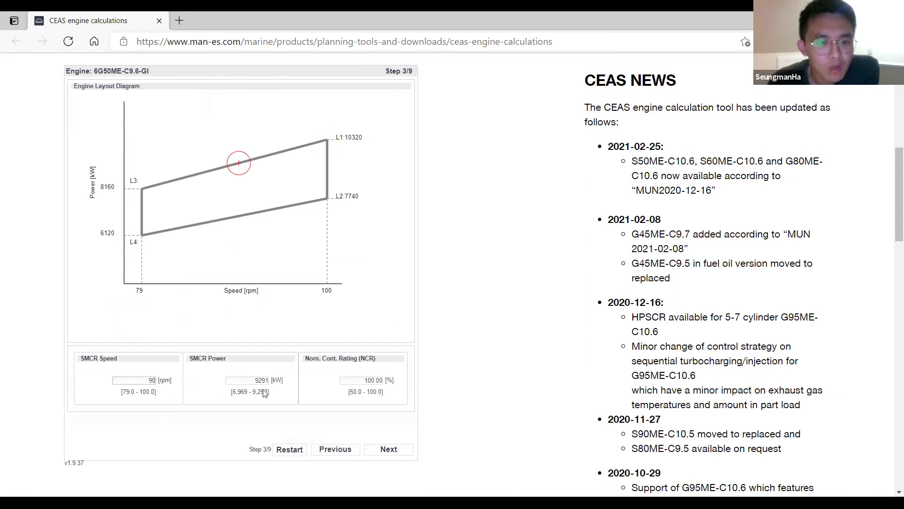
key(Tab)
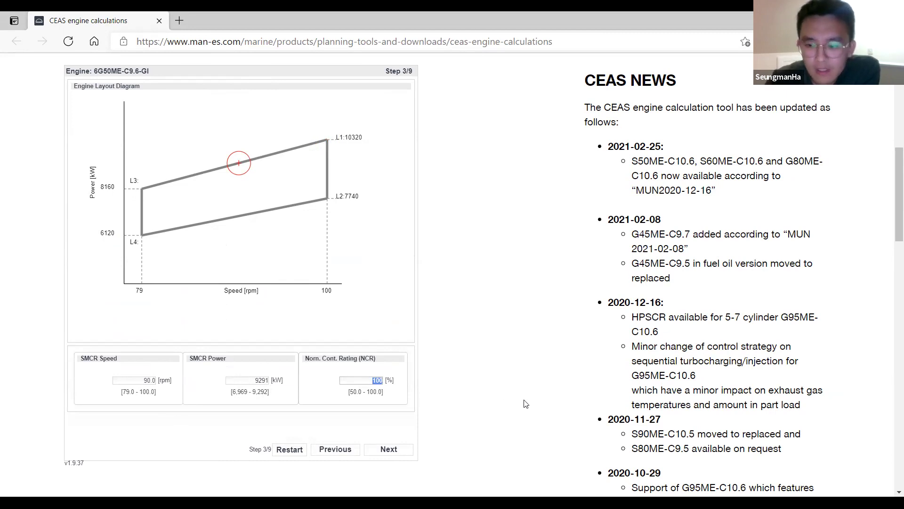
text(90)
click(494, 397)
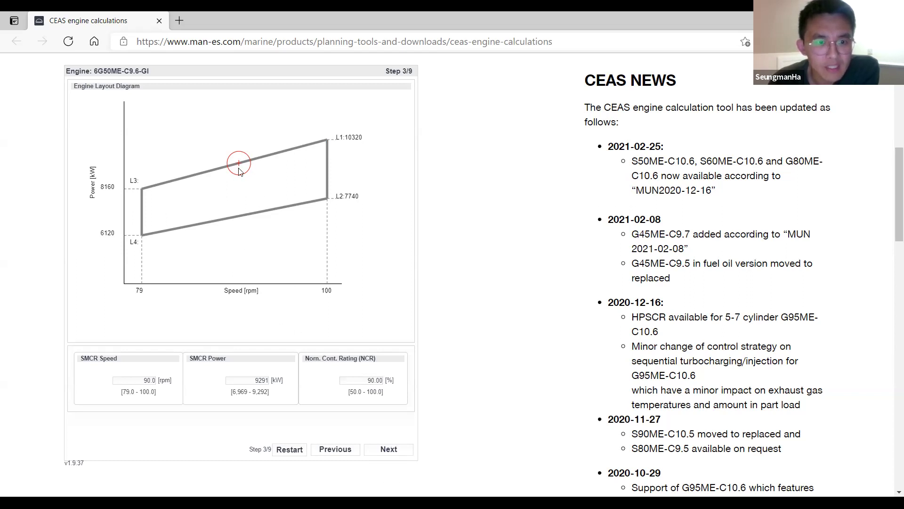
click(387, 452)
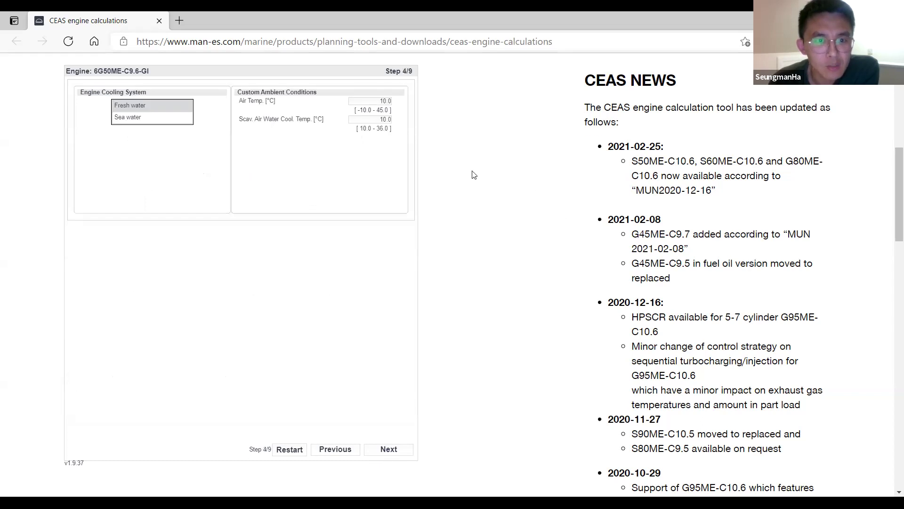
Accept the default fresh water cooling and ambient conditions, and the FPP propeller type with its fuel specification.
scroll(269, 127, up, 2)
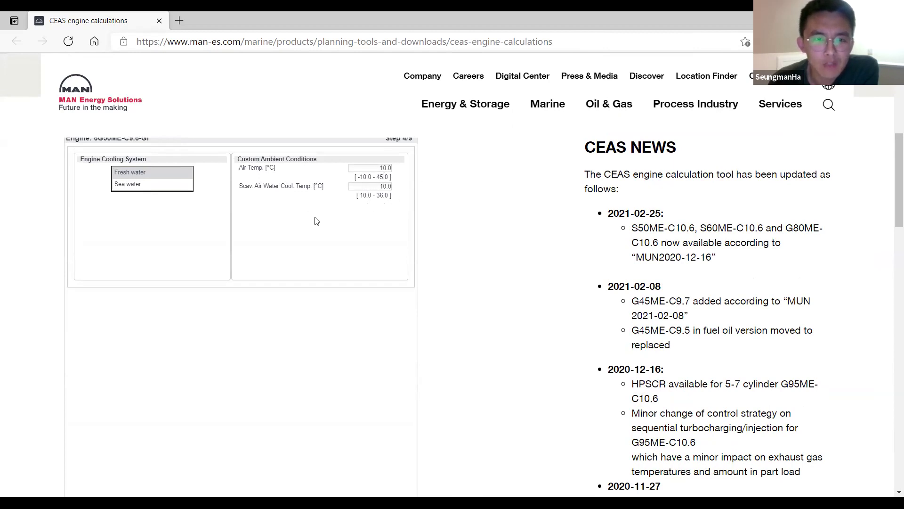
scroll(314, 178, down, 1)
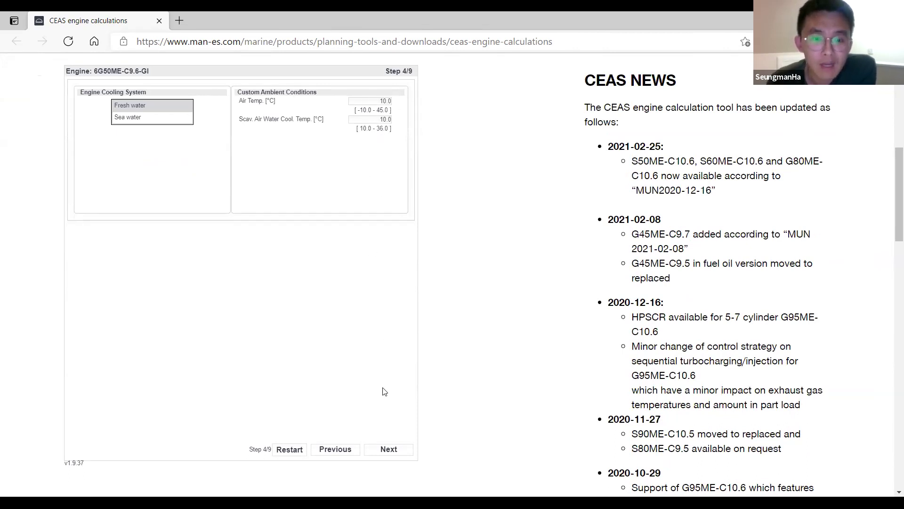
click(387, 448)
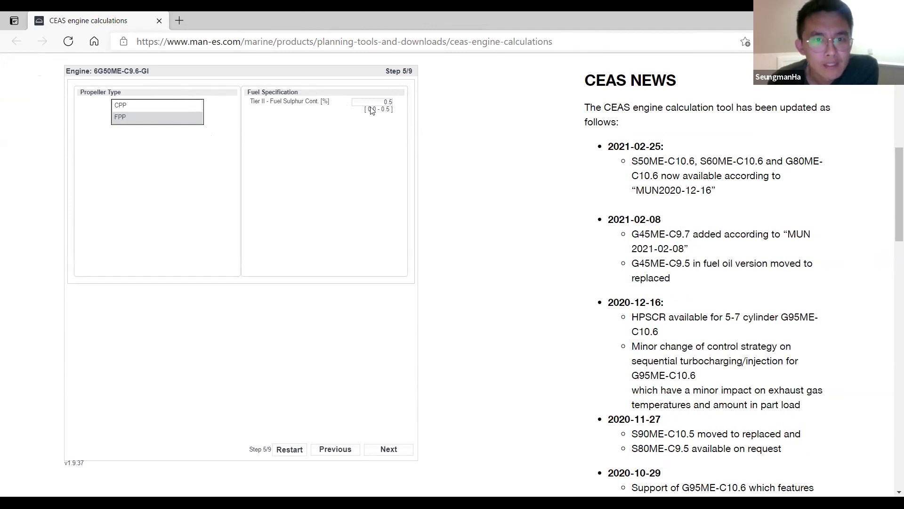
scroll(371, 110, up, 1)
scroll(384, 189, down, 2)
scroll(363, 245, up, 3)
scroll(383, 338, down, 3)
click(391, 382)
Accept the default hydraulic oil and lubrication settings, and keep the 1xTCT40-ML turbocharger from MAN.
scroll(333, 175, up, 2)
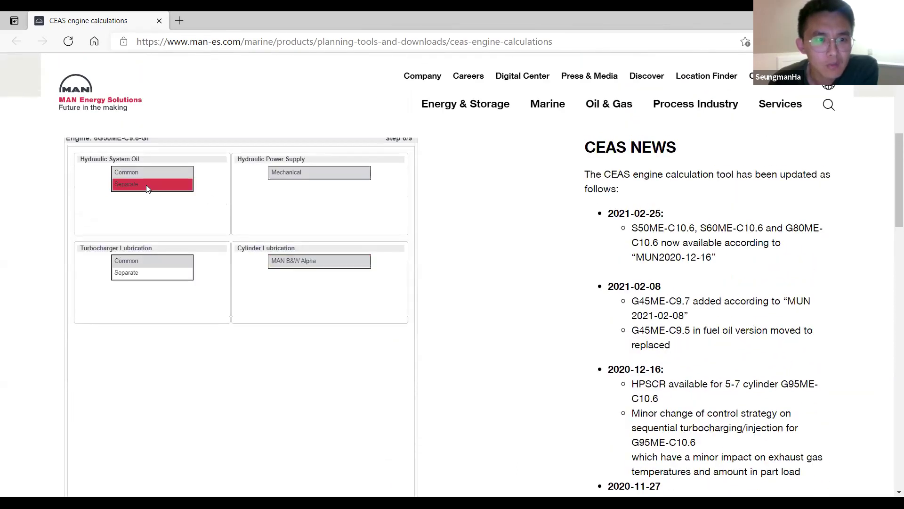
scroll(97, 177, up, 1)
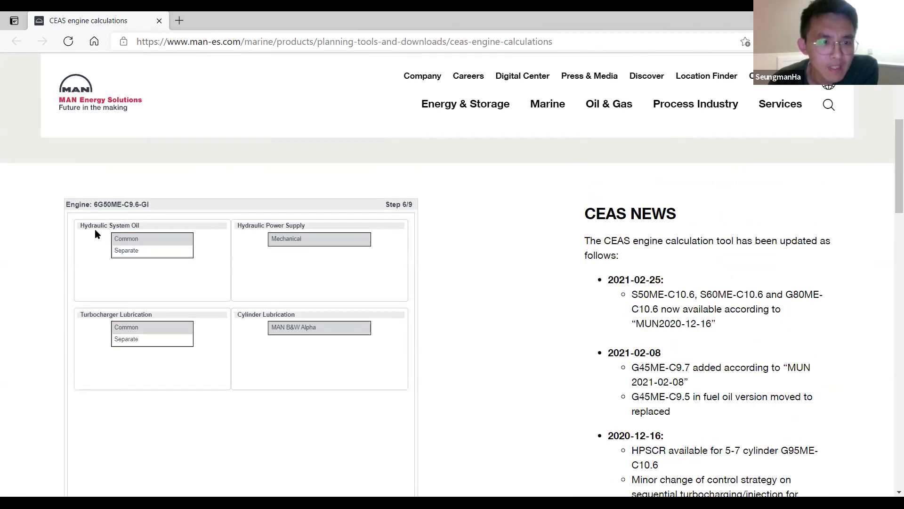
scroll(373, 337, down, 2)
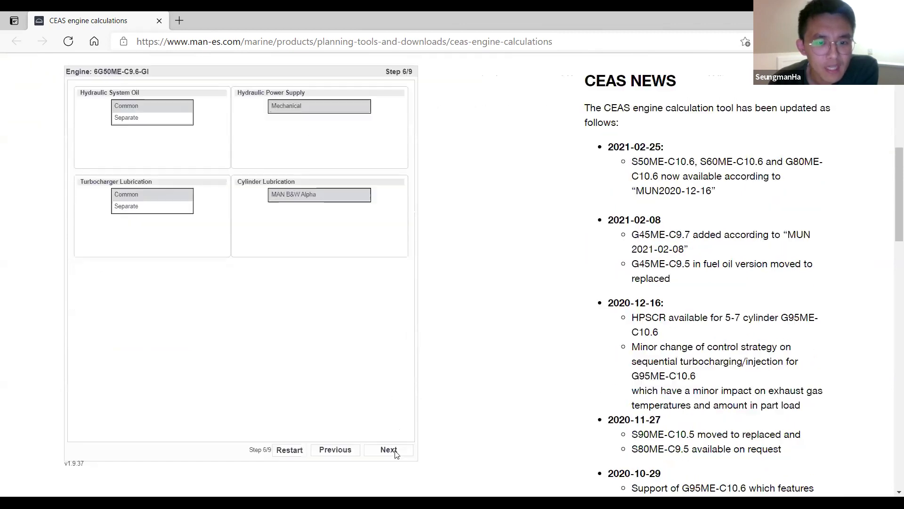
click(388, 450)
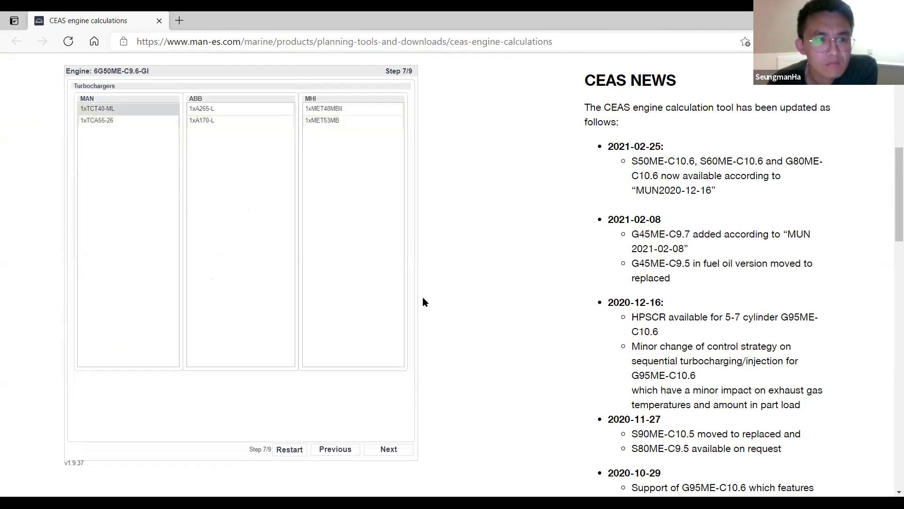
click(389, 450)
Enter 1 as both the project name and the report author, and proceed to the reports page.
click(310, 95)
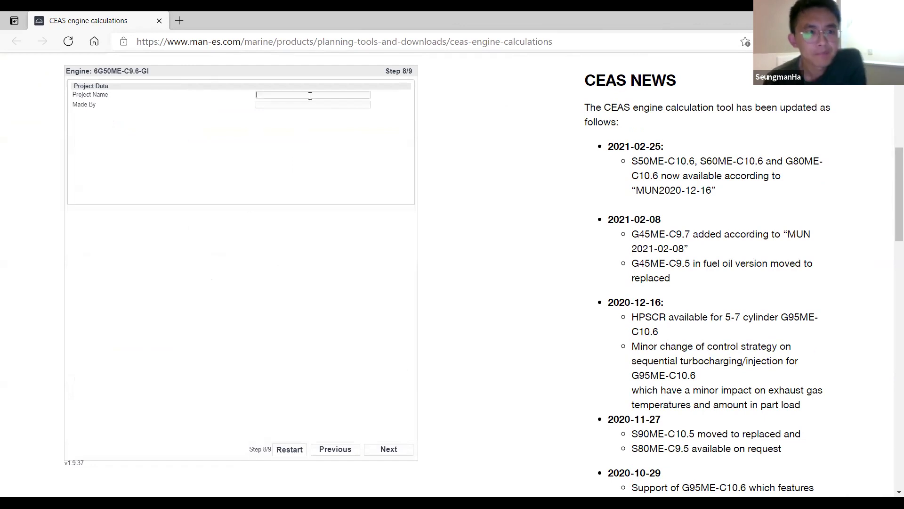
text(1)
click(284, 106)
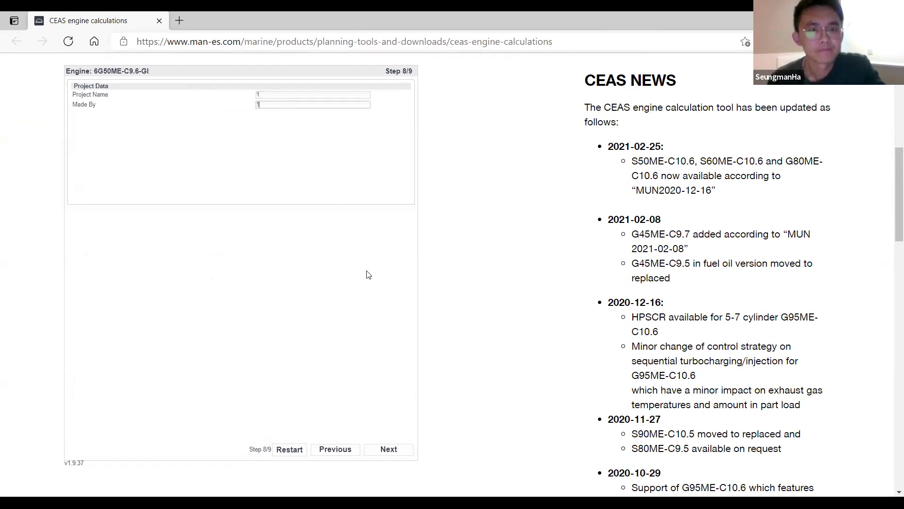
click(396, 449)
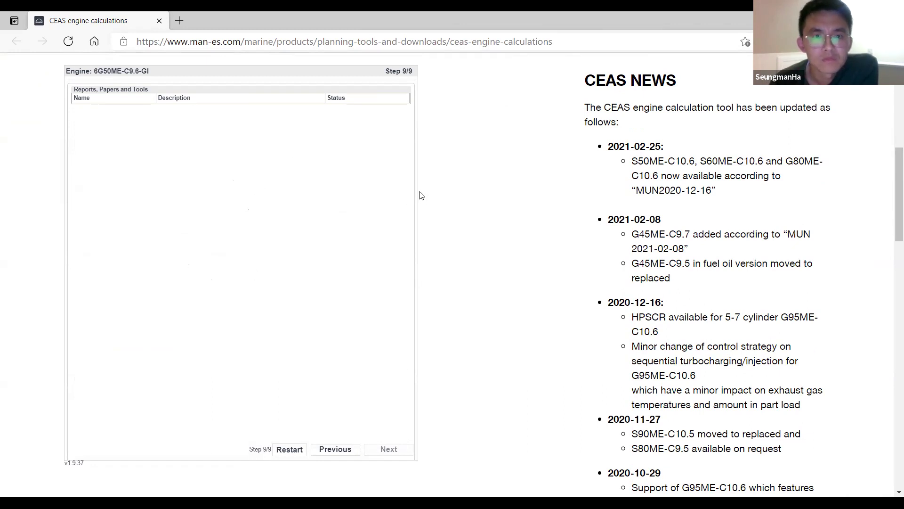
scroll(420, 196, up, 2)
scroll(420, 195, down, 2)
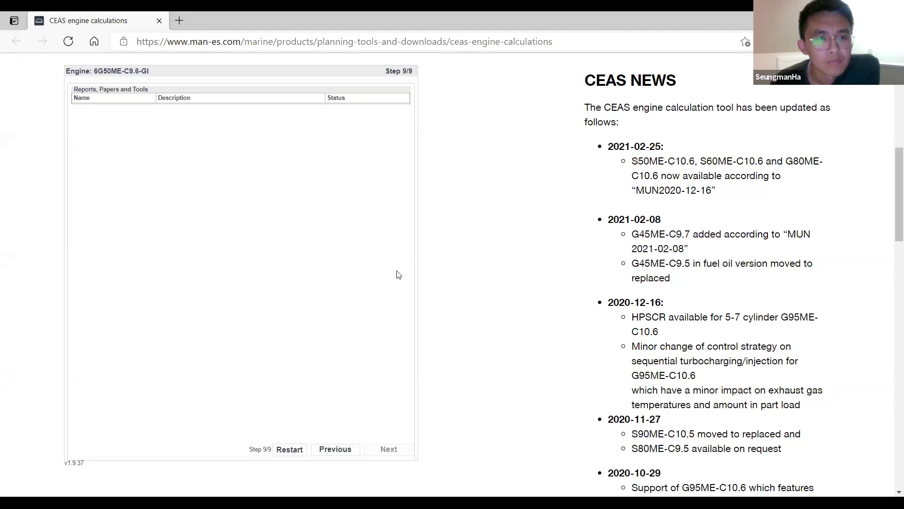
scroll(398, 275, up, 3)
scroll(398, 282, down, 4)
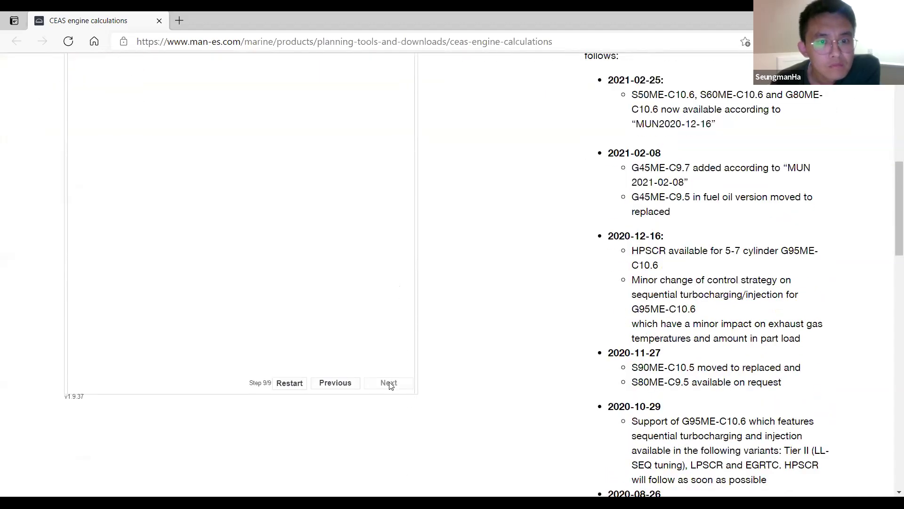
scroll(426, 246, up, 3)
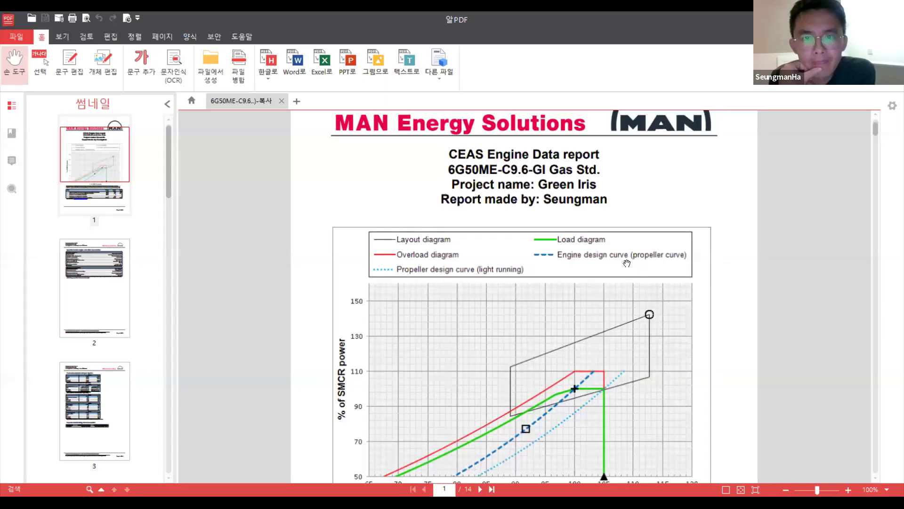
Review the CEAS Engine Data report PDF from the page 1 load diagram to the low flashpoint fuel consumption data on page 8.
scroll(627, 264, up, 2)
scroll(627, 264, down, 3)
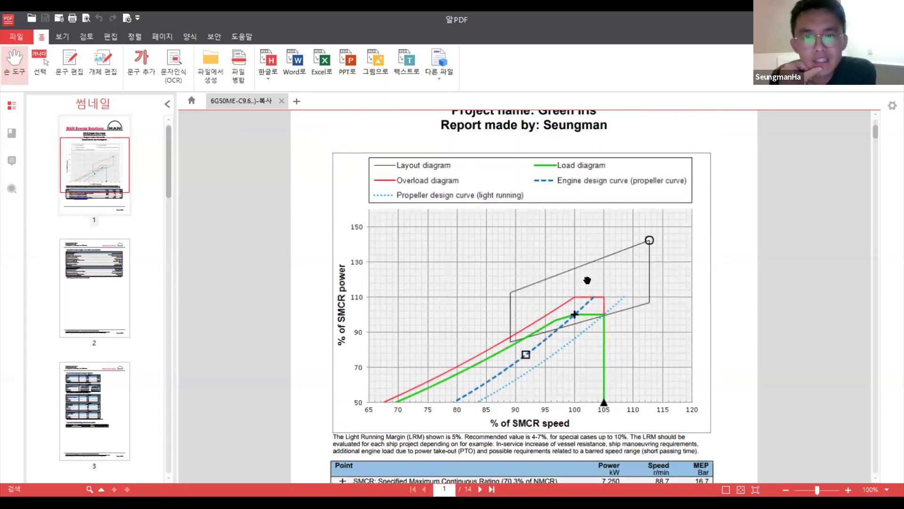
scroll(592, 278, down, 3)
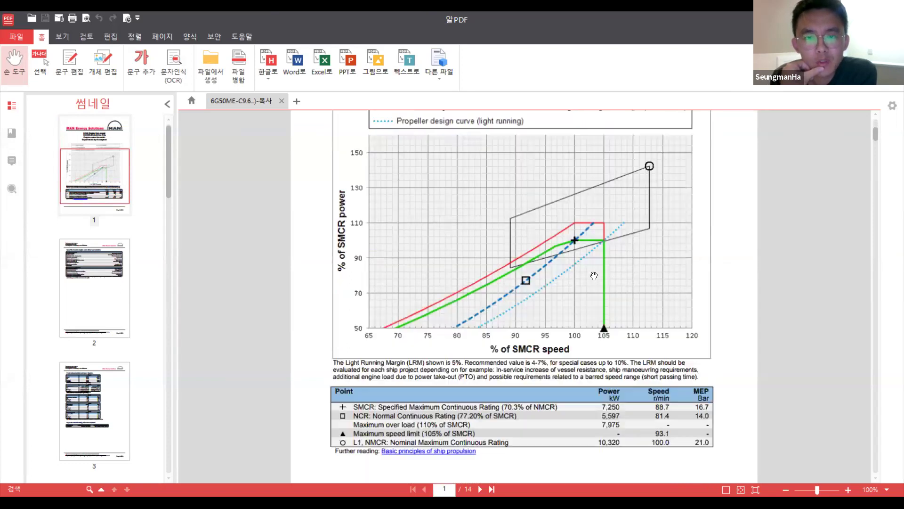
scroll(590, 316, down, 20)
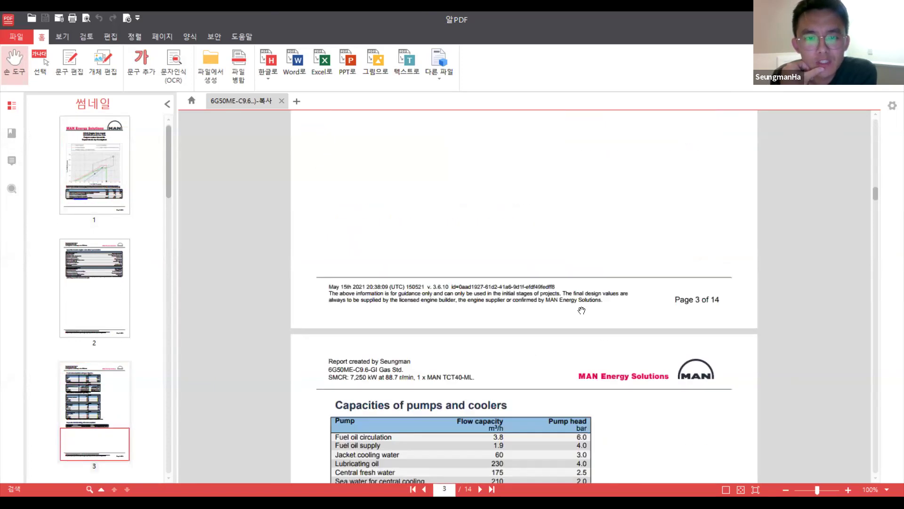
scroll(580, 309, down, 20)
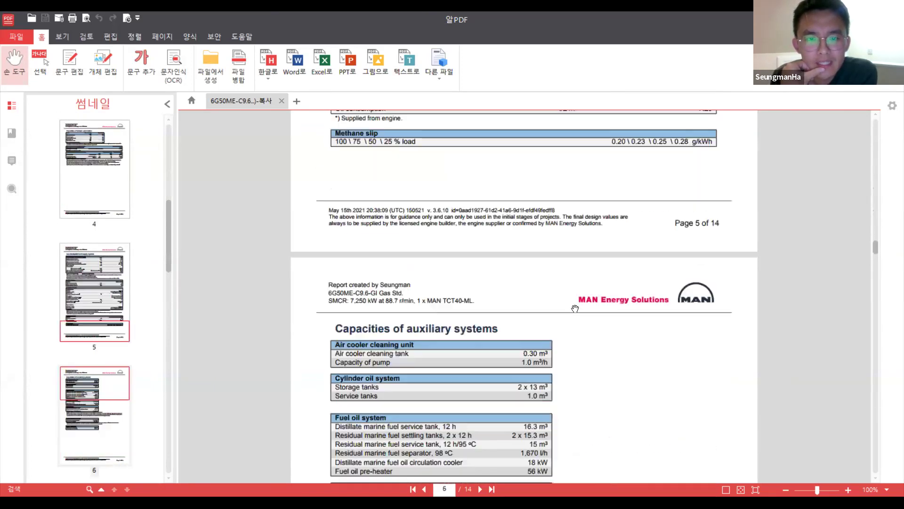
scroll(570, 306, down, 20)
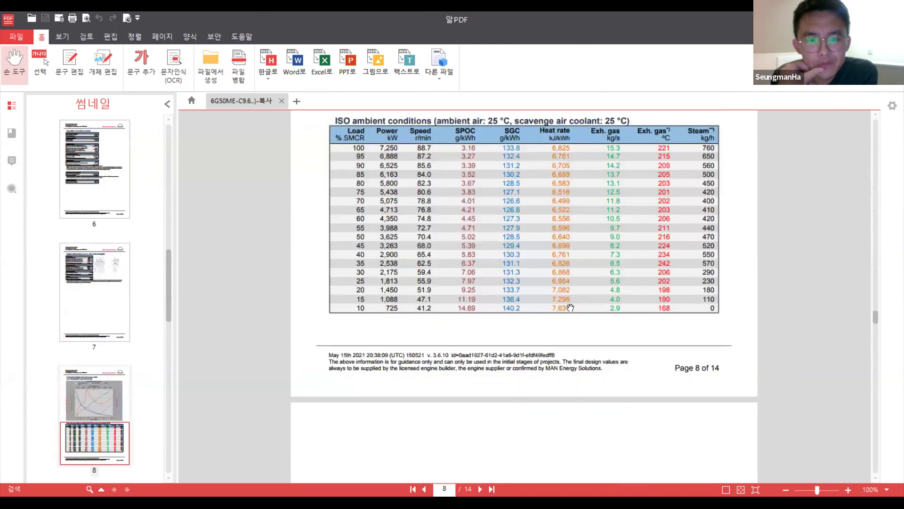
scroll(571, 306, up, 9)
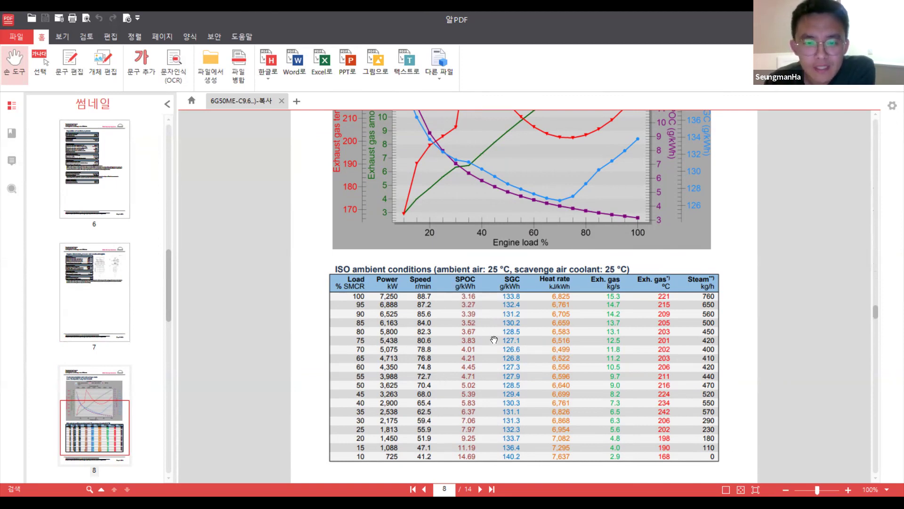
Examine the fuel oil mode chart and the SFOC and exhaust gas tables for each ambient condition on pages 10 to 12.
scroll(494, 339, down, 6)
scroll(499, 332, up, 1)
scroll(505, 326, down, 1)
scroll(505, 326, down, 10)
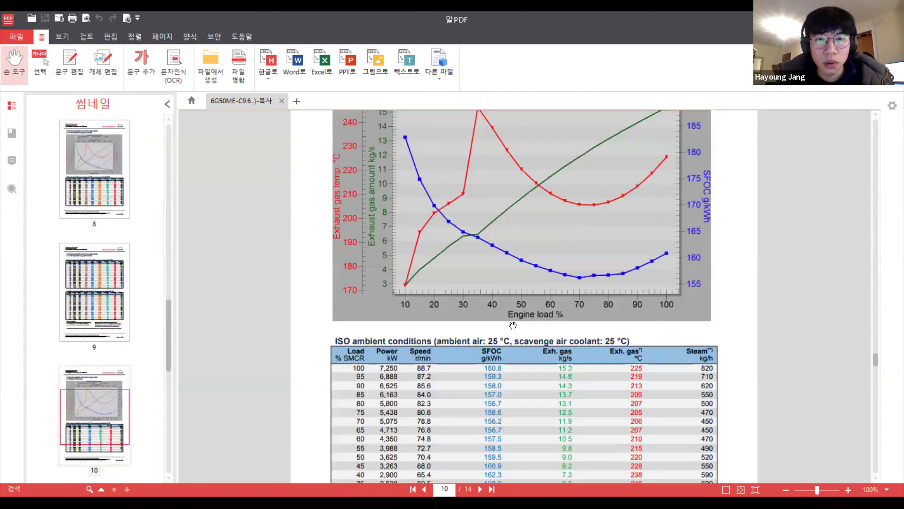
scroll(513, 325, up, 3)
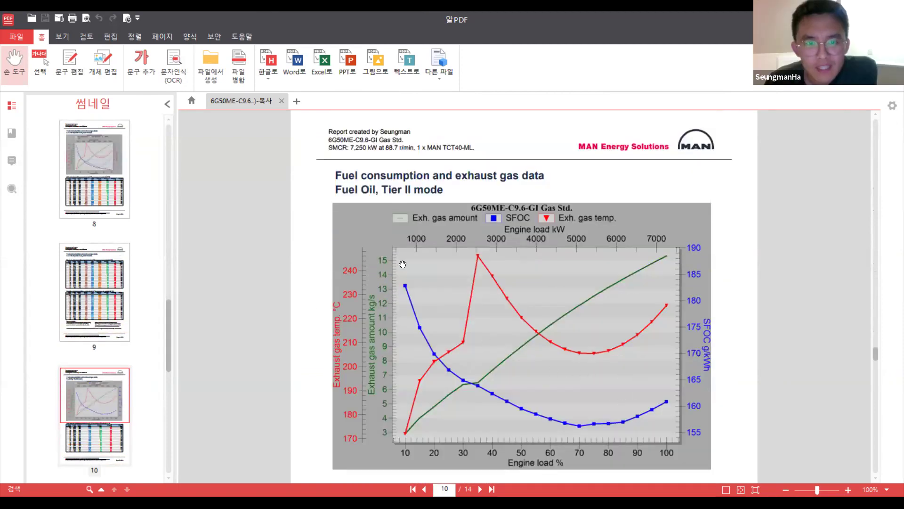
scroll(528, 347, down, 19)
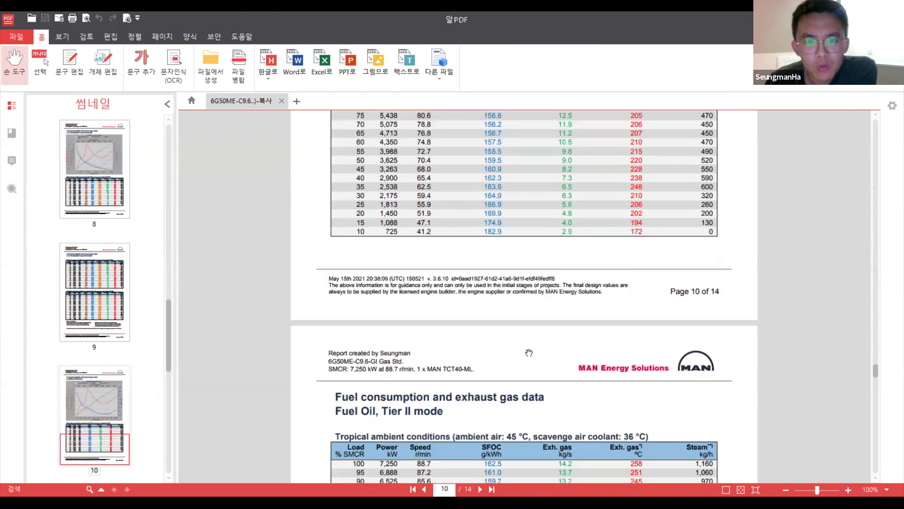
scroll(529, 353, down, 18)
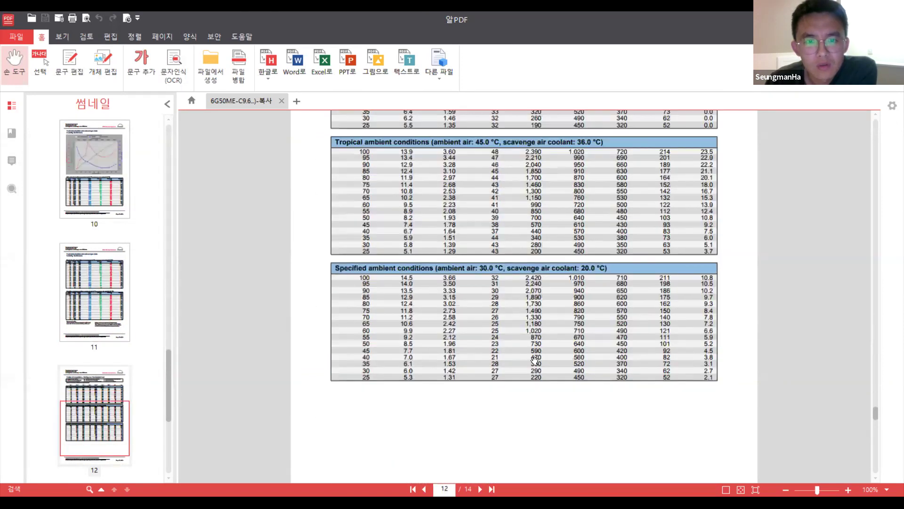
scroll(537, 366, down, 3)
scroll(536, 358, up, 20)
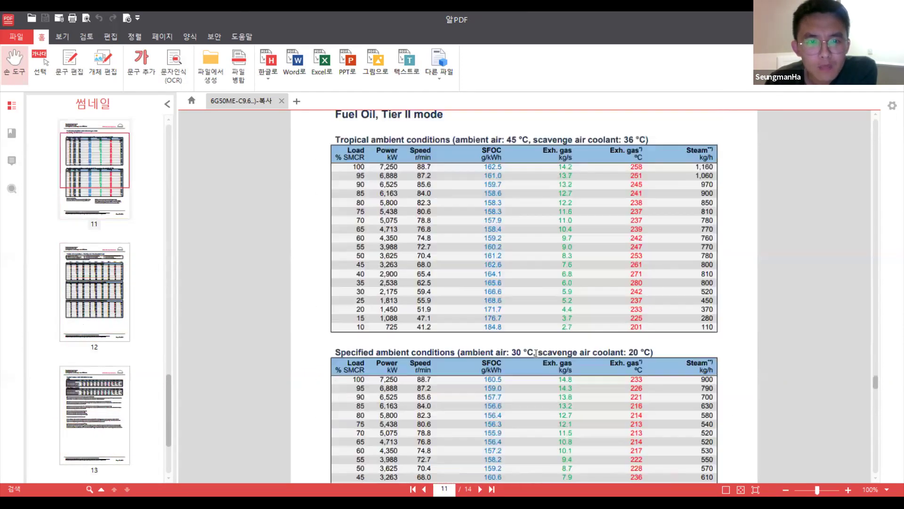
scroll(494, 307, up, 15)
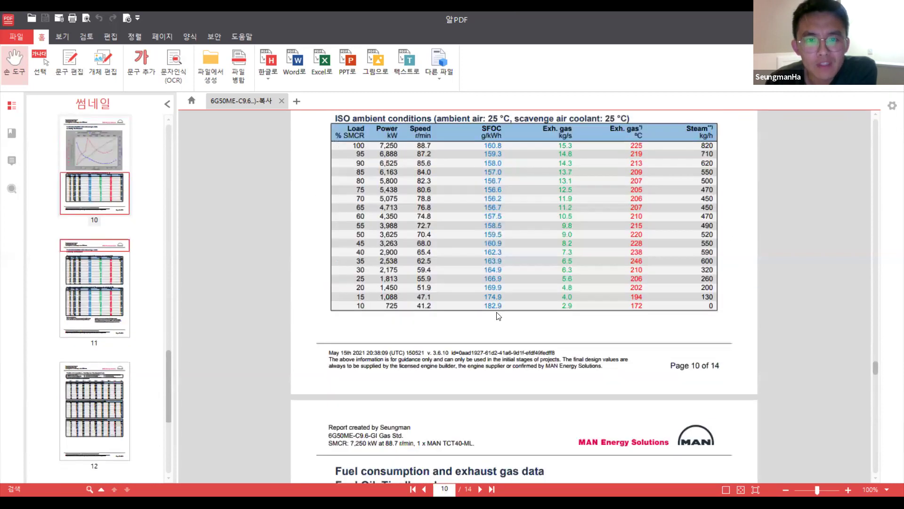
scroll(463, 346, up, 7)
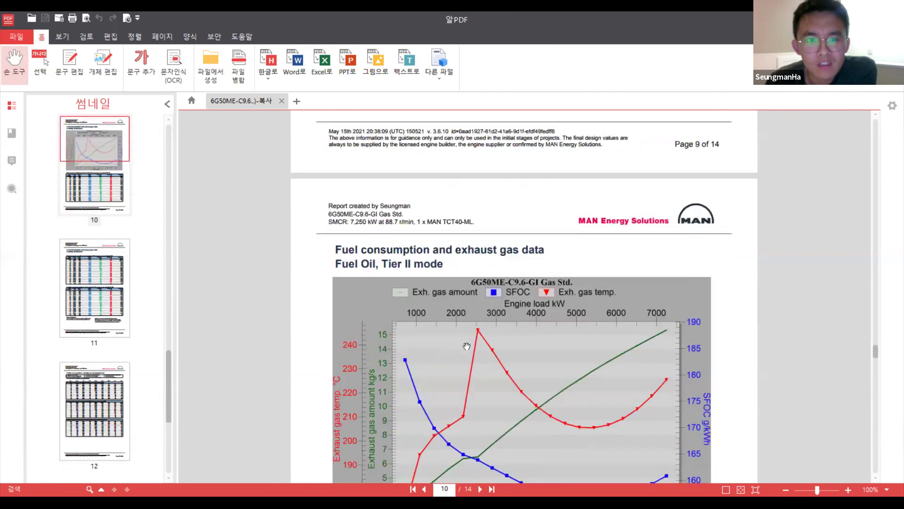
scroll(474, 350, down, 7)
scroll(476, 348, up, 8)
Examine the low flashpoint fuel consumption and exhaust gas tables on page 9, and the chart and ISO table on page 8.
scroll(477, 347, up, 3)
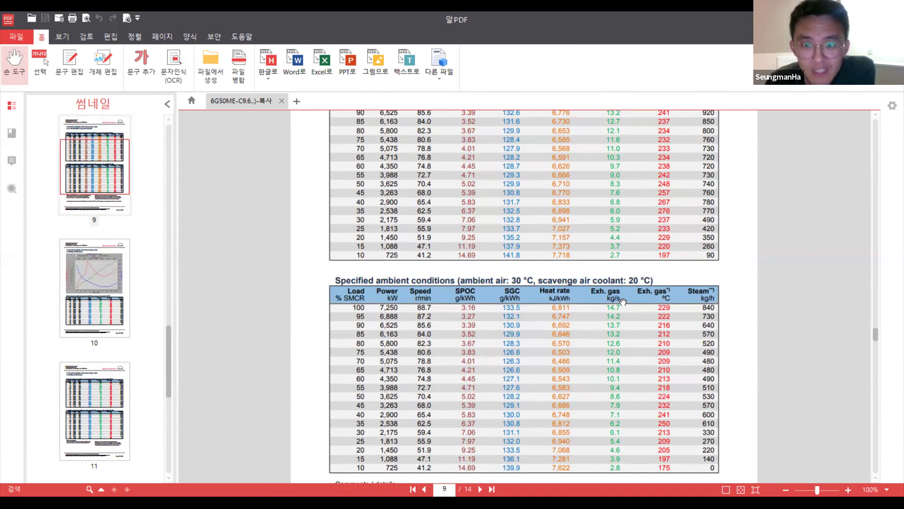
scroll(623, 302, up, 3)
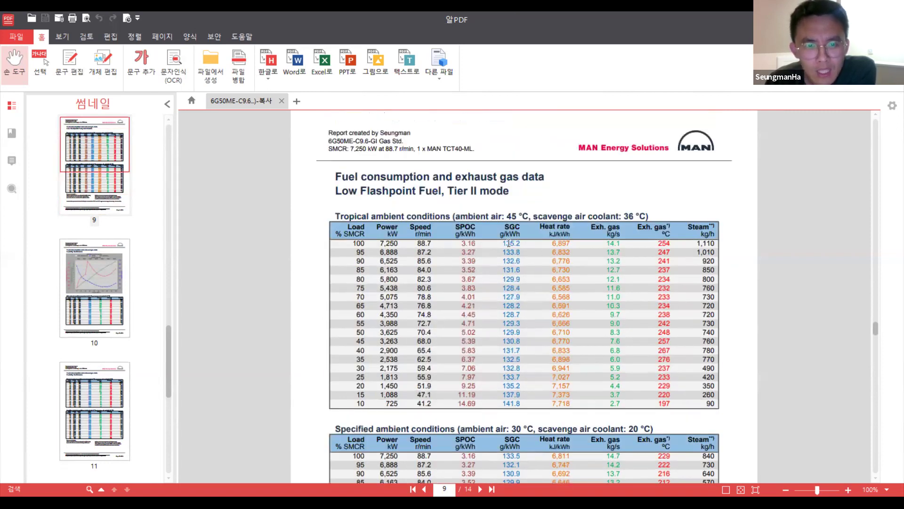
scroll(483, 272, up, 7)
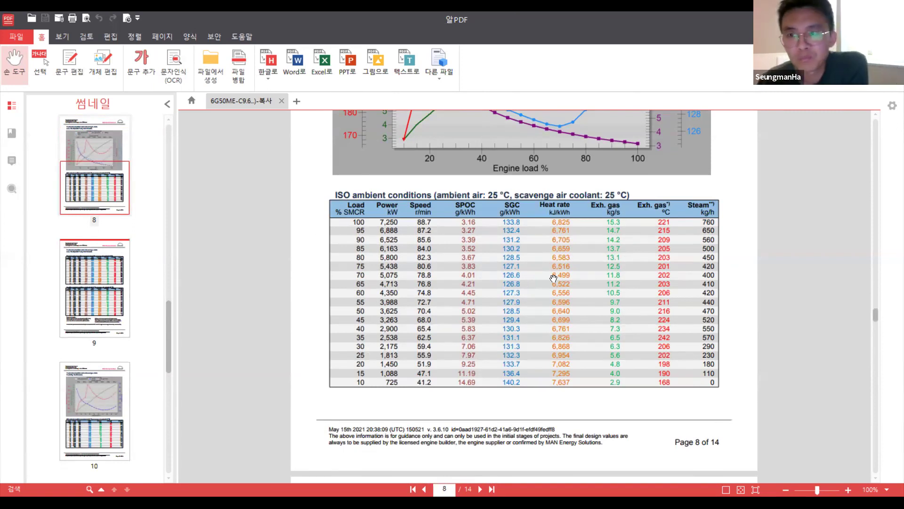
scroll(561, 281, up, 3)
scroll(558, 334, up, 12)
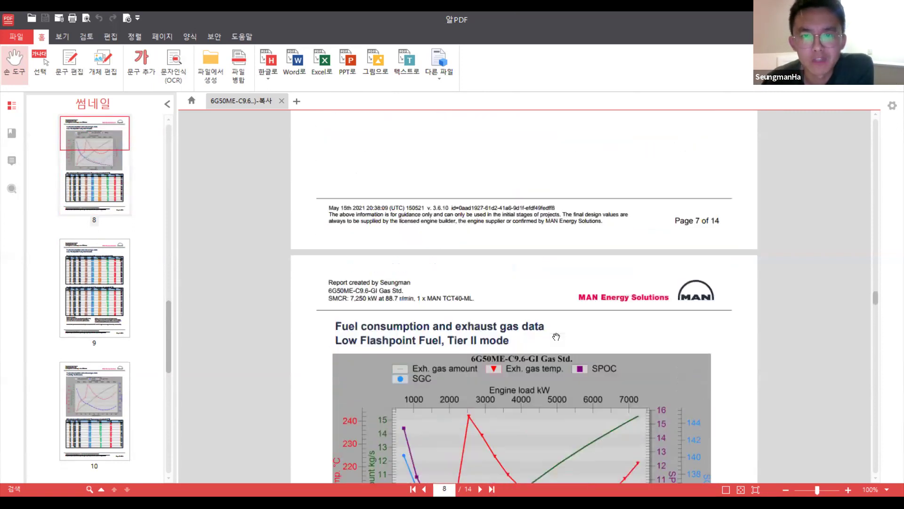